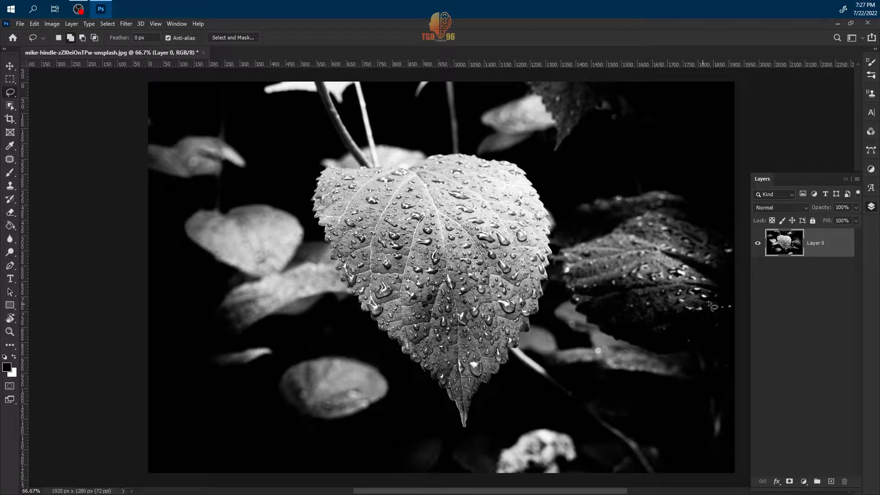
Step: Select the large central leaf with the Object Selection tool by framing it in a rectangle
click(803, 307)
click(771, 243)
right_click(18, 106)
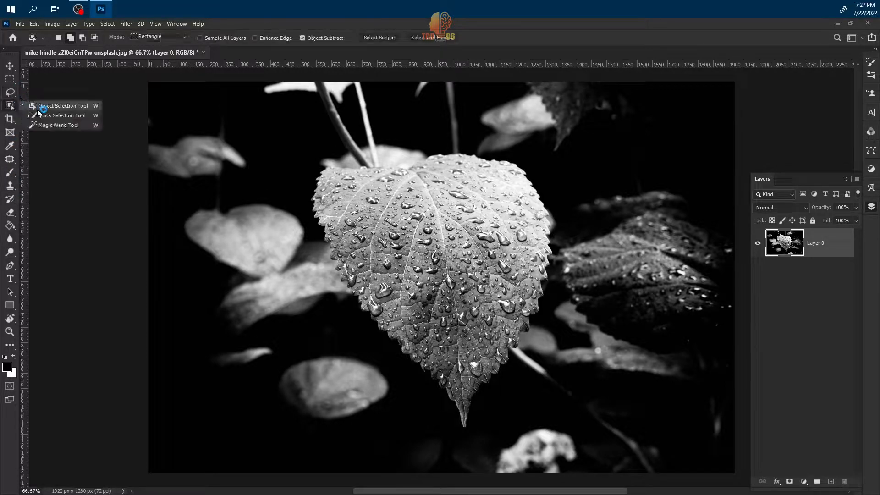
click(41, 105)
mouse_move(315, 165)
mouse_down()
mouse_move(491, 281)
mouse_move(555, 359)
mouse_move(558, 429)
mouse_up()
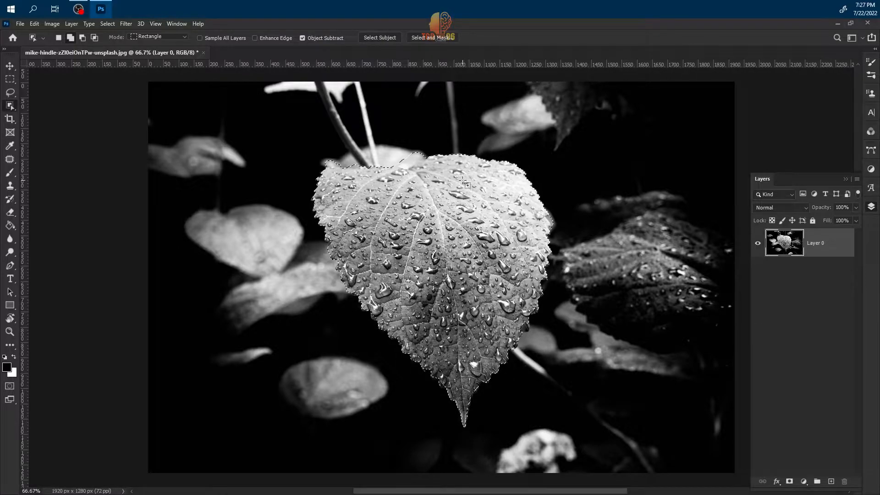
Step: Use the Lasso tool to subtract the blurred background slivers from the selection along the leaf's left edge
scroll(316, 154, down, 1)
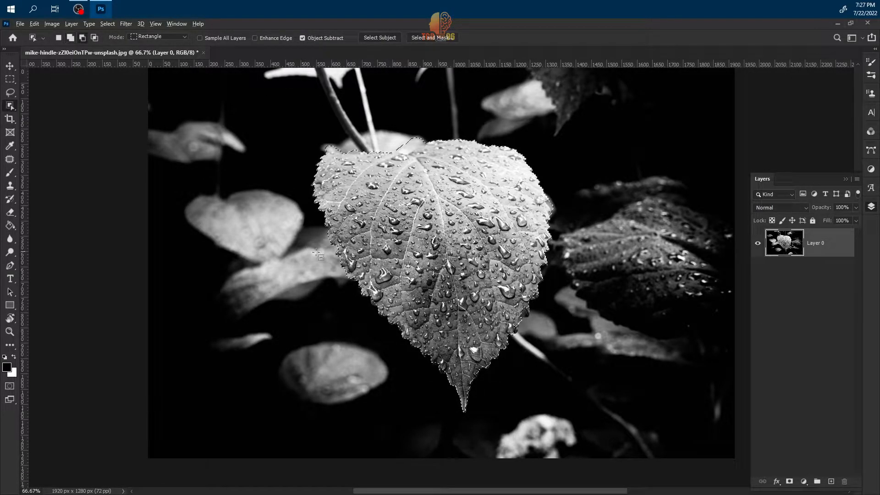
scroll(307, 147, up, 6)
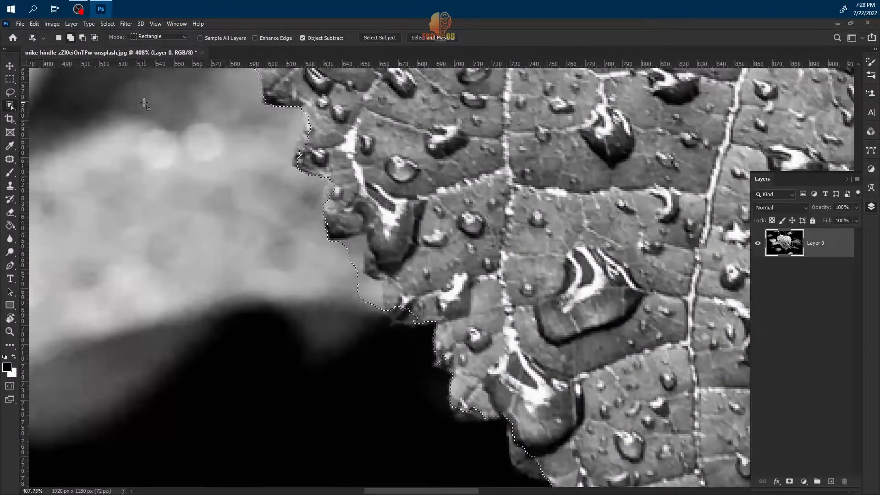
key(l)
drag(328, 238, 346, 238)
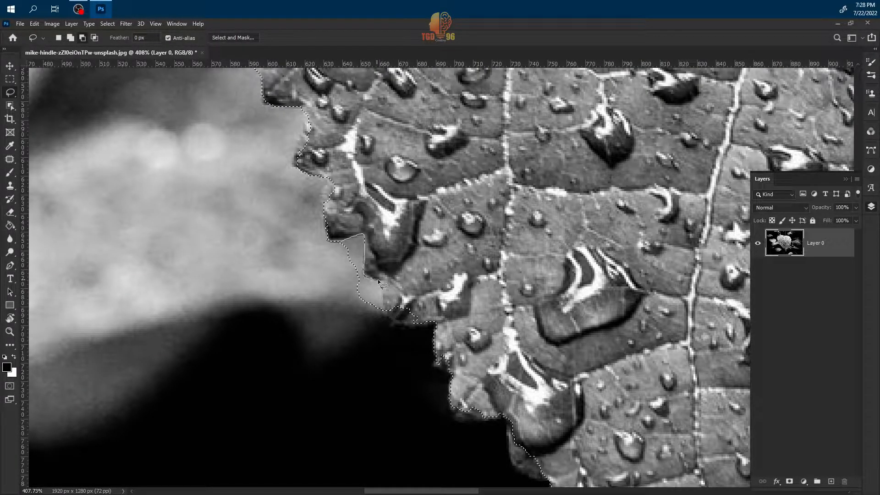
drag(328, 252, 328, 241)
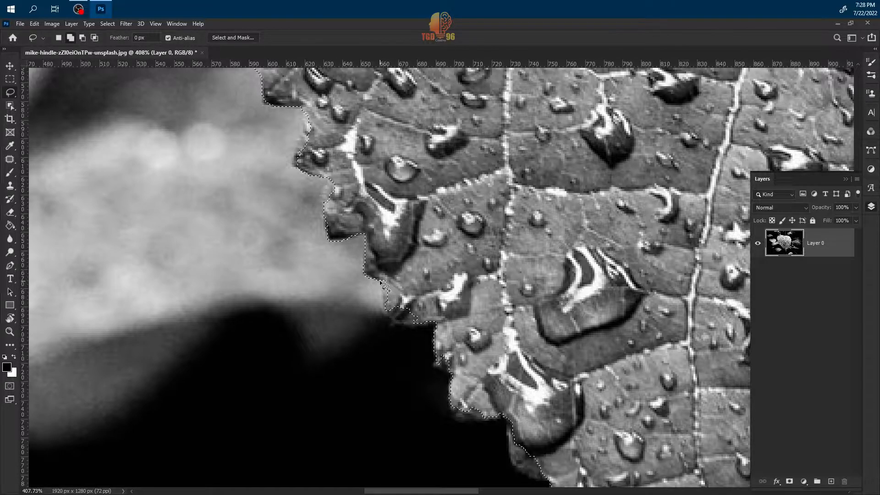
drag(420, 324, 422, 325)
Step: Add the missed serrations around the large droplet on the leaf's lower-left edge to the selection
scroll(416, 291, up, 5)
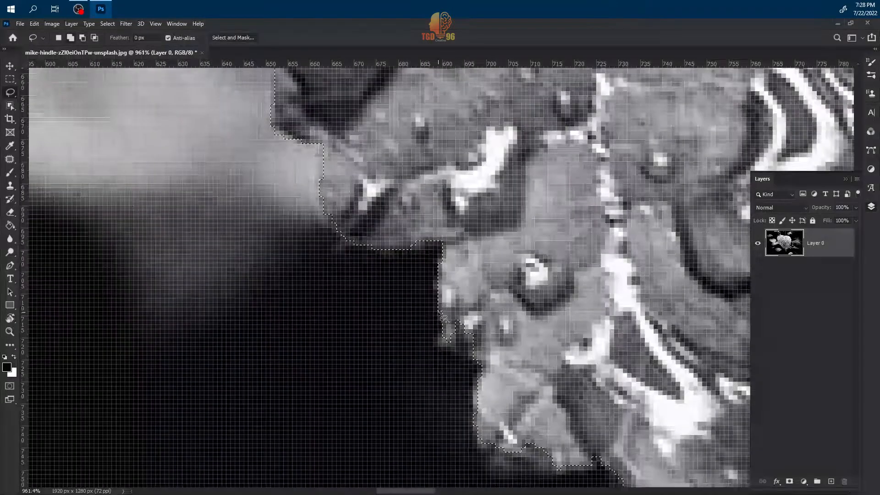
drag(485, 365, 485, 366)
scroll(463, 354, down, 3)
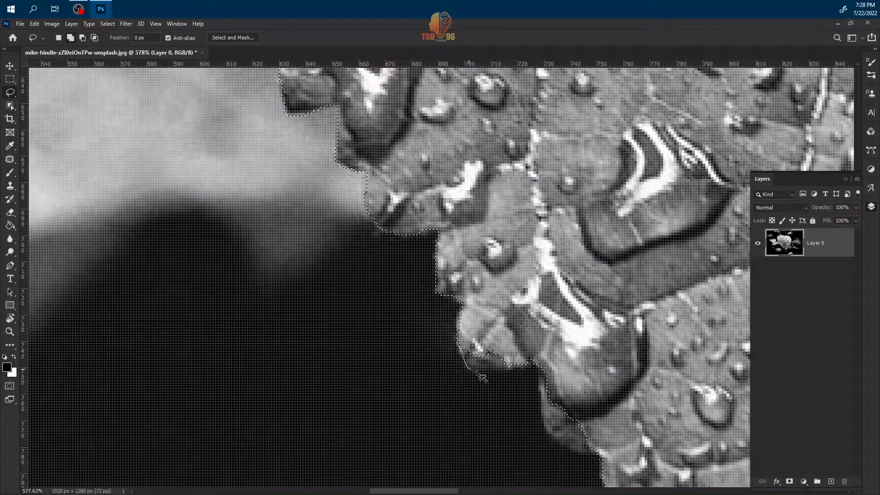
drag(480, 340, 453, 335)
scroll(451, 335, down, 5)
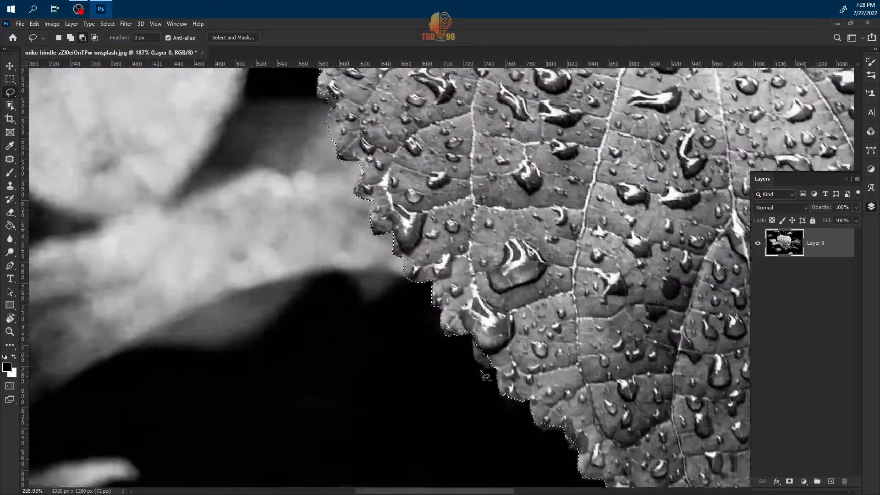
scroll(465, 335, up, 4)
drag(466, 293, 467, 333)
drag(476, 366, 508, 375)
Step: Add the missed dark teeth on the lower-left edge just above the leaf's tip to the selection
scroll(445, 312, down, 8)
scroll(445, 313, up, 8)
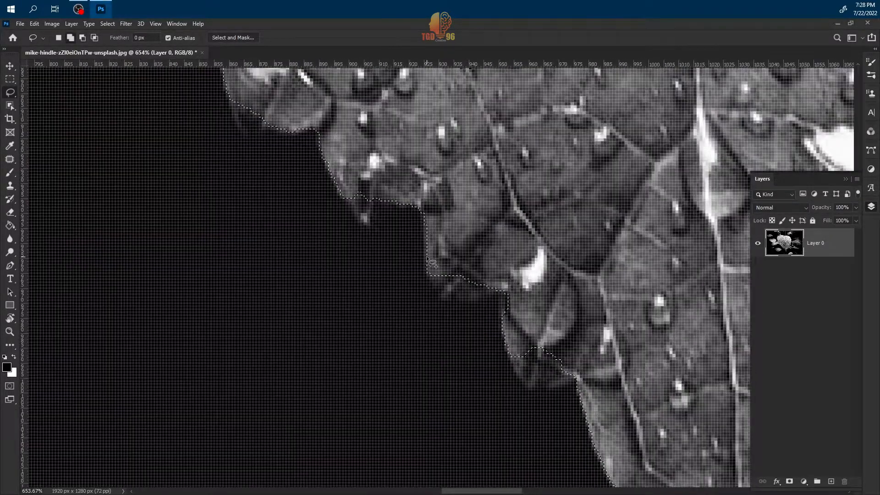
drag(427, 258, 432, 285)
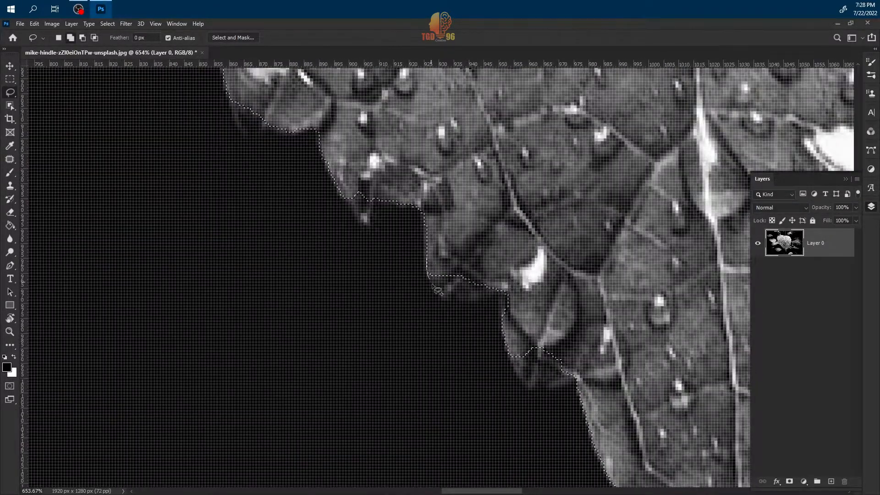
drag(497, 285, 503, 289)
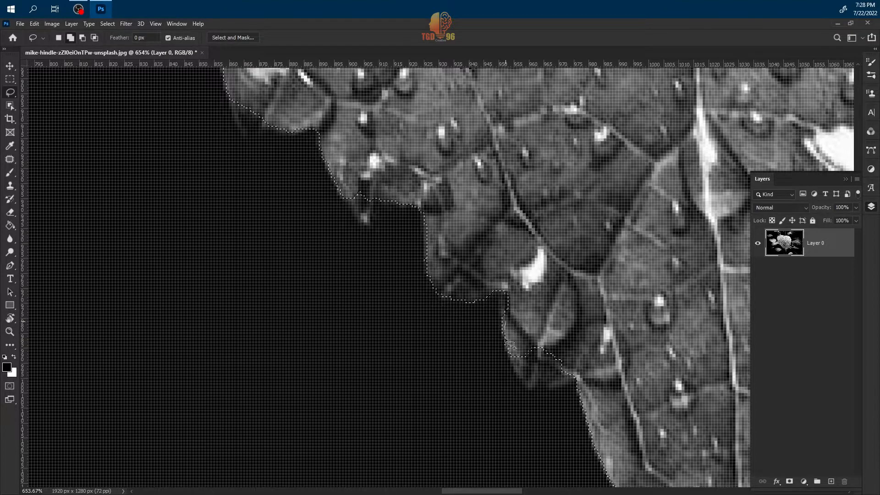
drag(586, 369, 578, 377)
scroll(581, 372, down, 8)
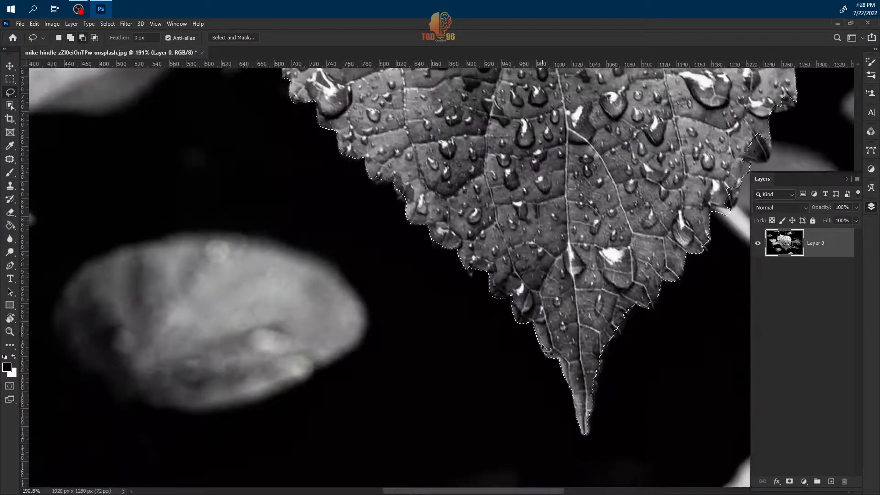
Step: Refine the selection above the bright stem on the lower-right edge, including the dark leaf teeth and excluding the grey background
scroll(636, 259, up, 7)
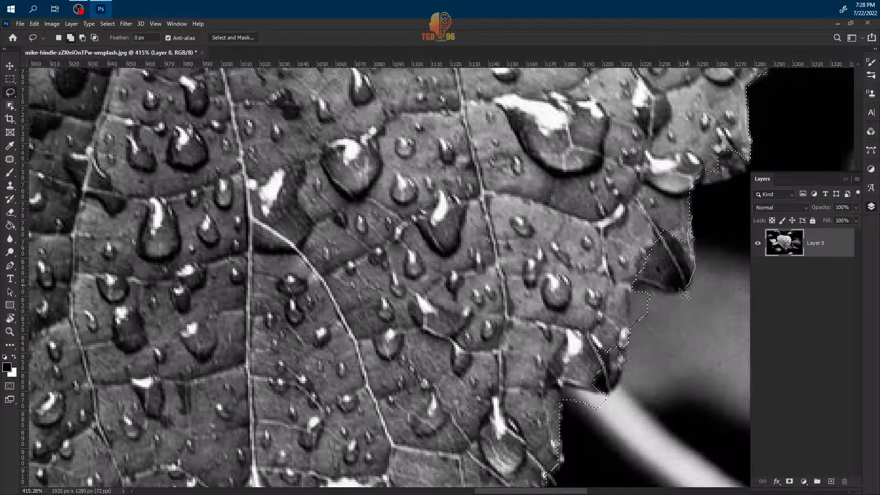
drag(621, 289, 624, 291)
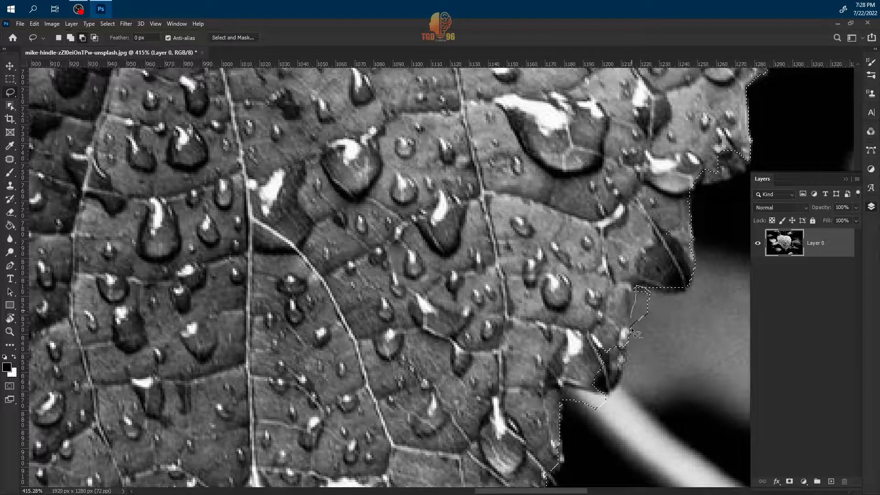
drag(635, 288, 631, 305)
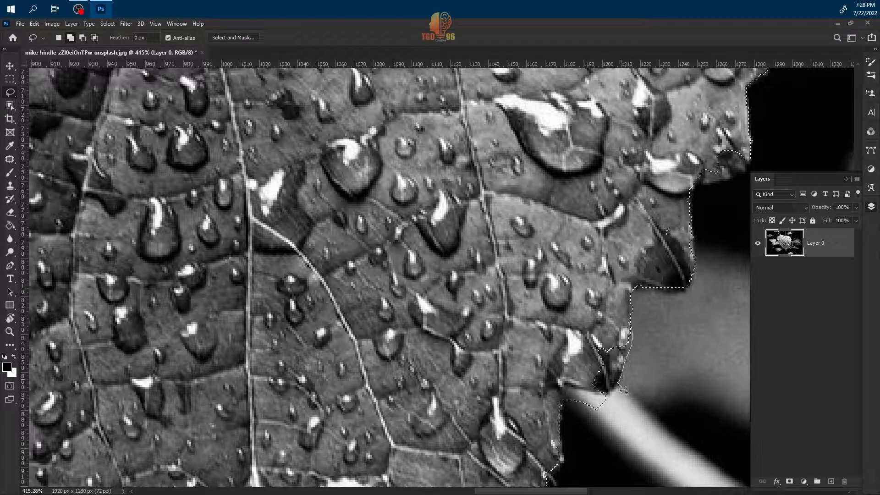
drag(543, 336, 545, 339)
scroll(590, 353, down, 1)
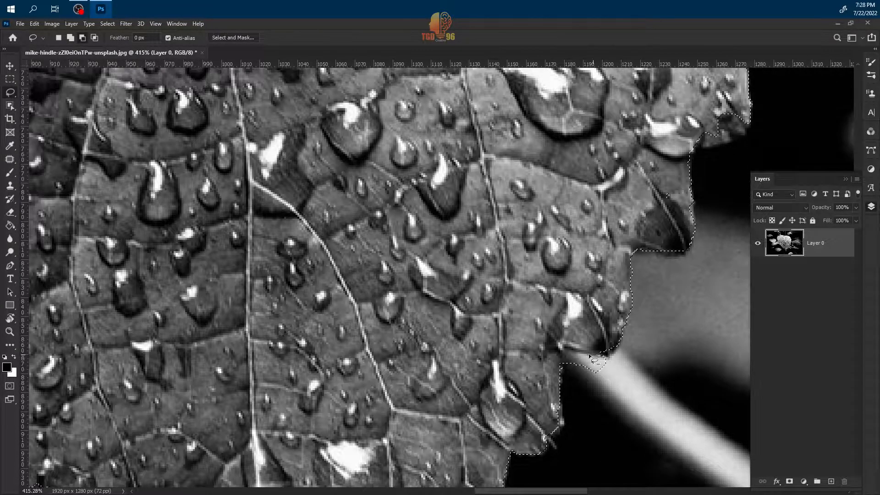
Step: Add the missed serrations along the lower-right edge between the leaf's tip and the bright stem to the selection
scroll(565, 370, down, 5)
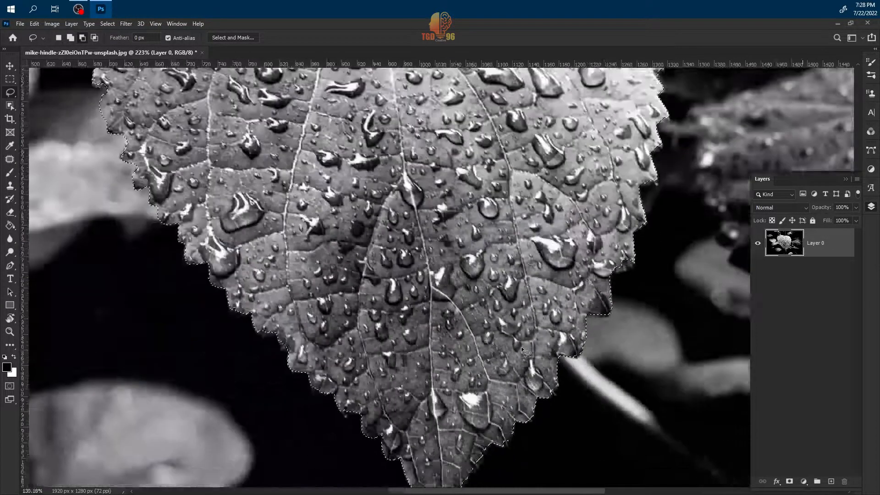
scroll(484, 450, up, 6)
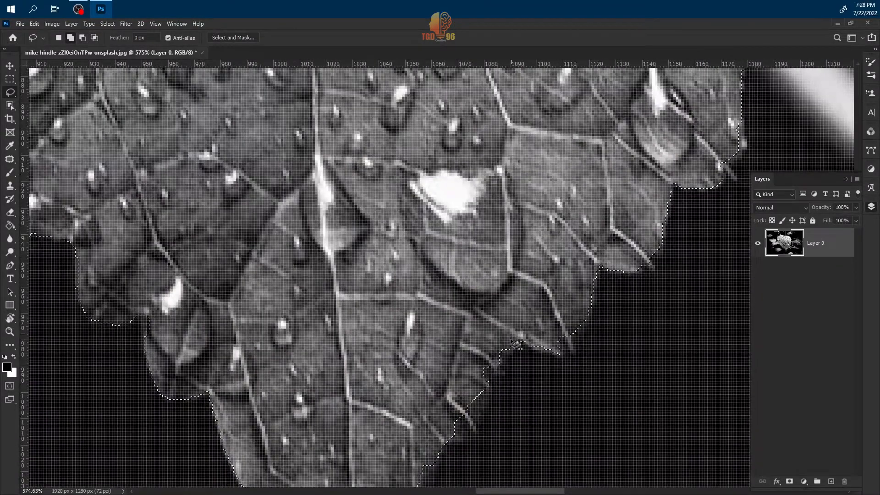
drag(512, 333, 502, 367)
drag(484, 338, 492, 396)
drag(426, 411, 425, 411)
drag(582, 302, 583, 320)
drag(568, 358, 567, 360)
drag(551, 330, 552, 332)
mouse_move(662, 242)
mouse_down()
mouse_move(647, 270)
mouse_move(616, 262)
mouse_up()
Step: Extend the selection to cover the missed leaf margin and vein tip just below the bright stem
scroll(481, 266, down, 5)
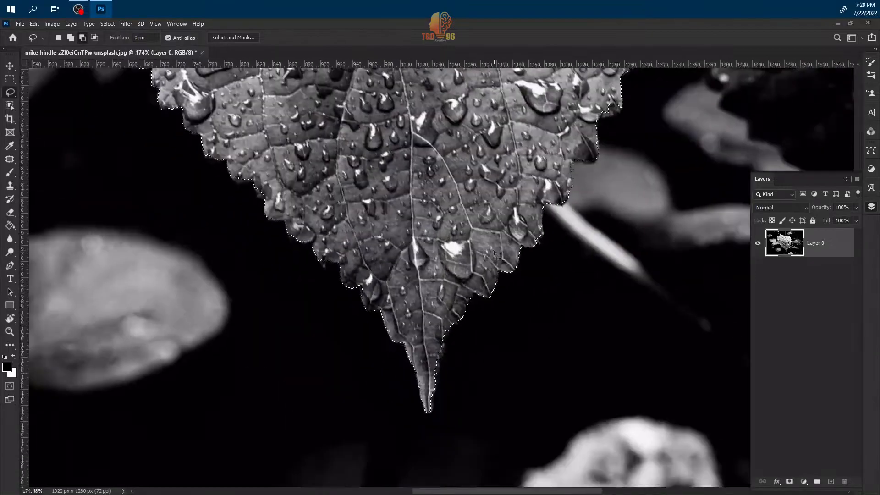
scroll(552, 221, up, 6)
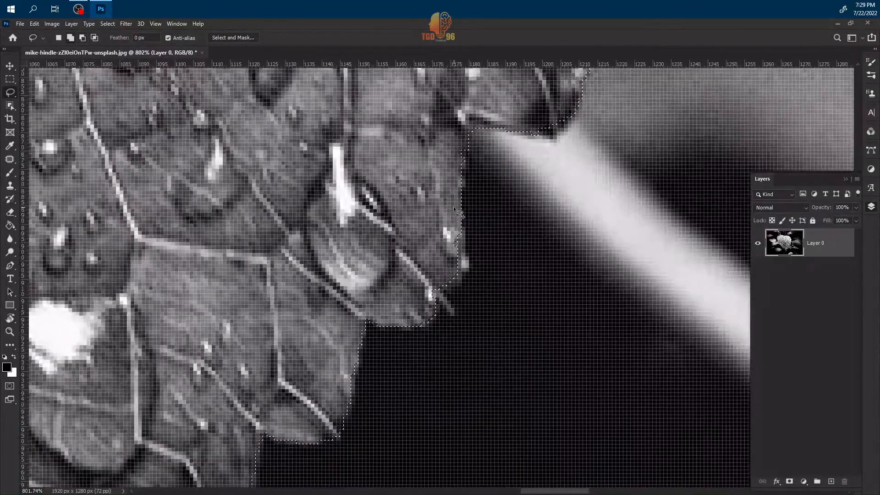
drag(454, 206, 468, 256)
drag(418, 320, 415, 319)
scroll(489, 255, down, 10)
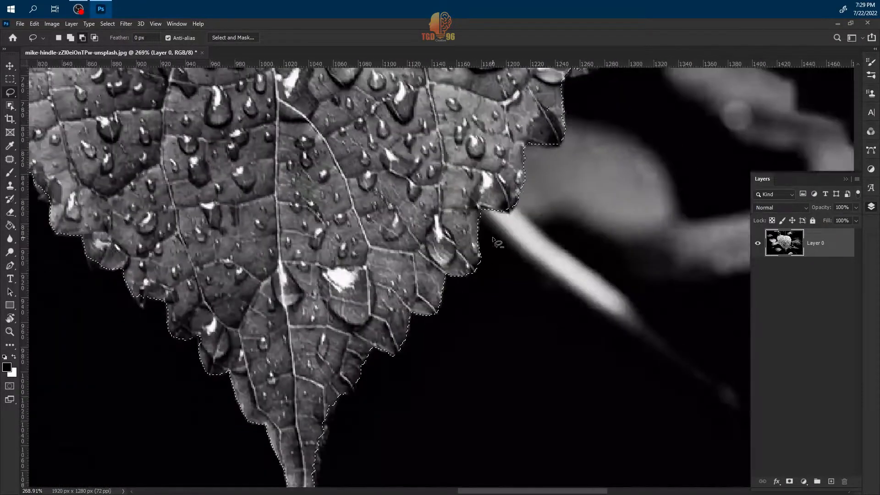
Step: Subtract the blurred grey background bump between the serrations on the leaf's upper-right edge from the selection
scroll(510, 172, up, 7)
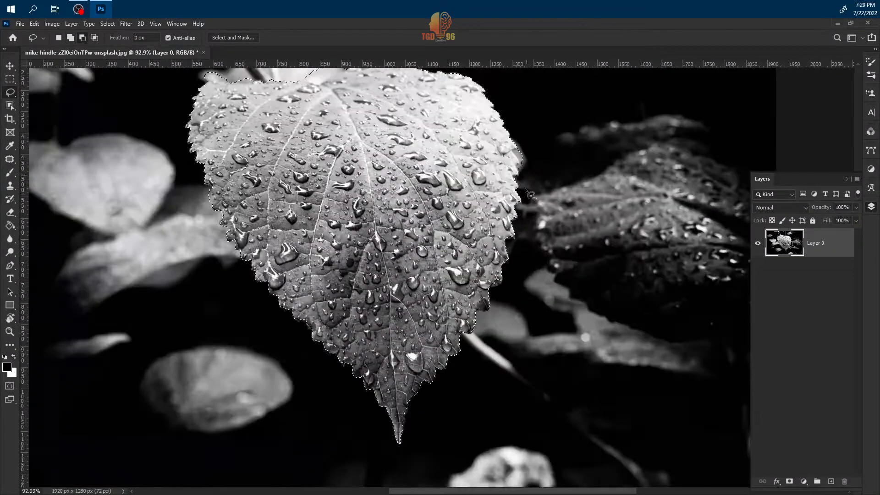
scroll(532, 169, up, 1)
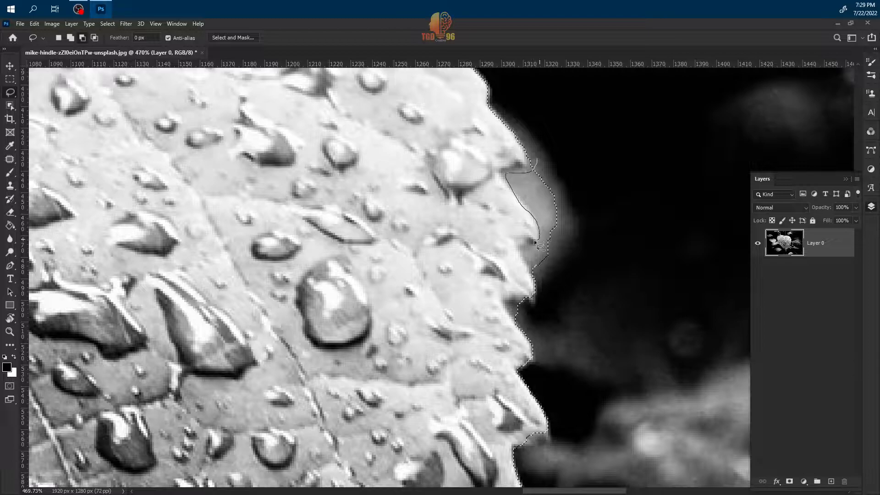
drag(591, 229, 589, 232)
scroll(557, 273, down, 2)
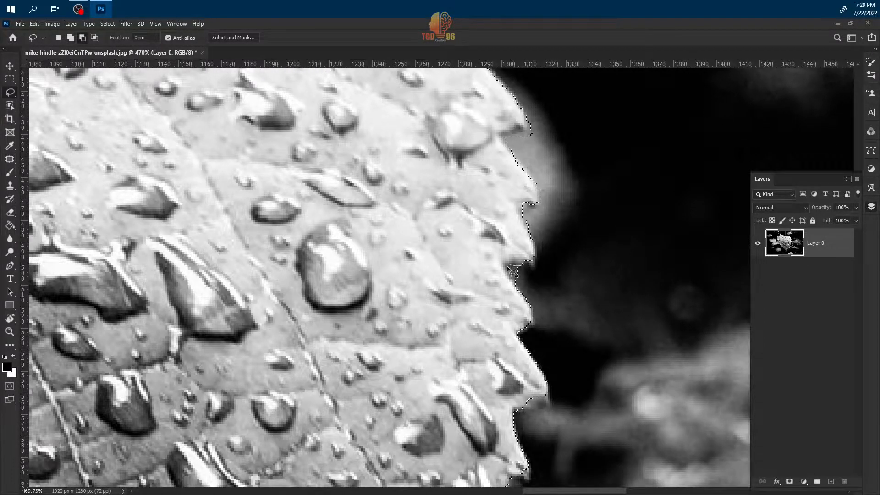
mouse_move(525, 285)
mouse_down()
mouse_move(530, 245)
mouse_move(536, 269)
mouse_move(509, 264)
mouse_up()
scroll(507, 314, down, 4)
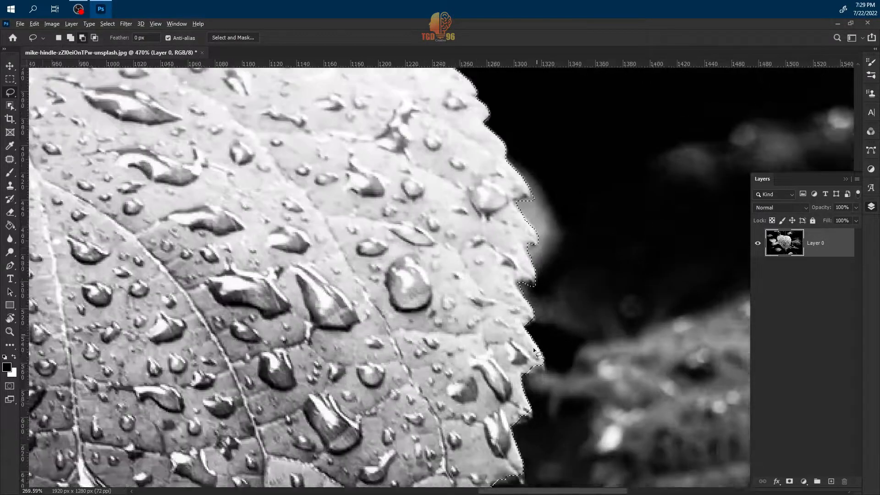
Step: Refine the selection around the pointed serrations midway down the right edge, trimming background and adding missed leaf areas
scroll(510, 365, up, 6)
drag(558, 352, 523, 326)
scroll(548, 318, down, 7)
scroll(544, 320, up, 6)
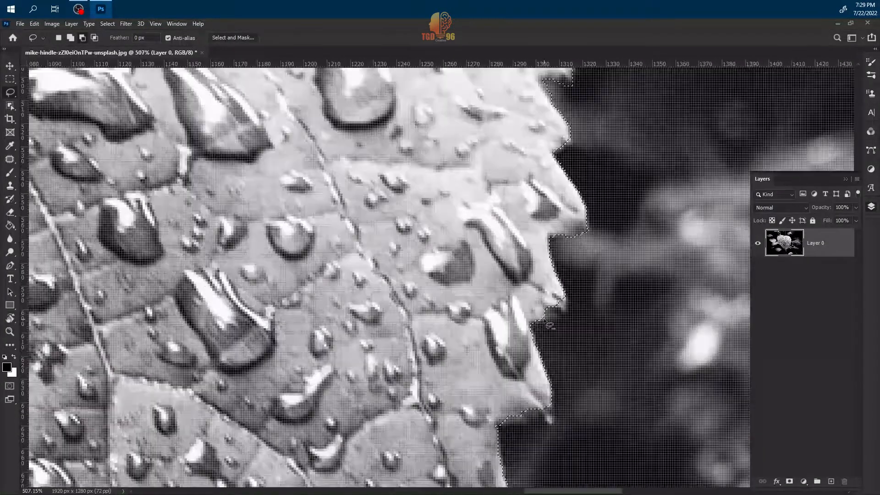
drag(571, 308, 572, 307)
scroll(573, 306, down, 8)
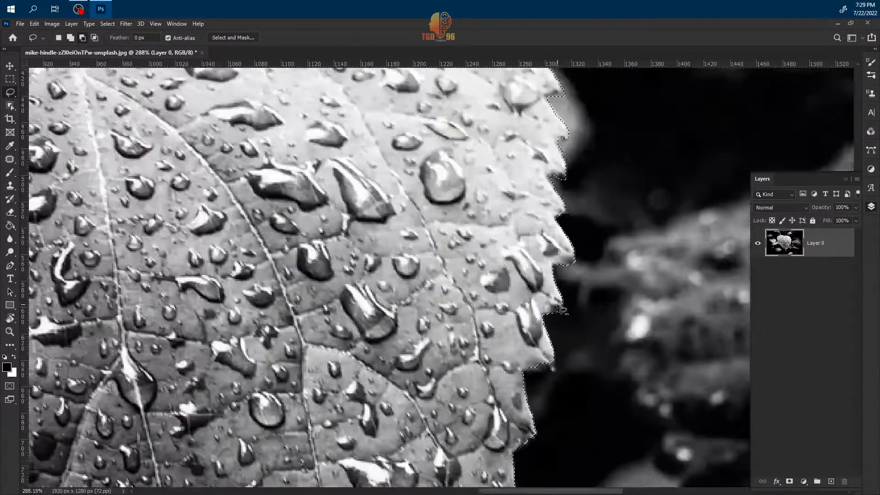
scroll(546, 373, up, 9)
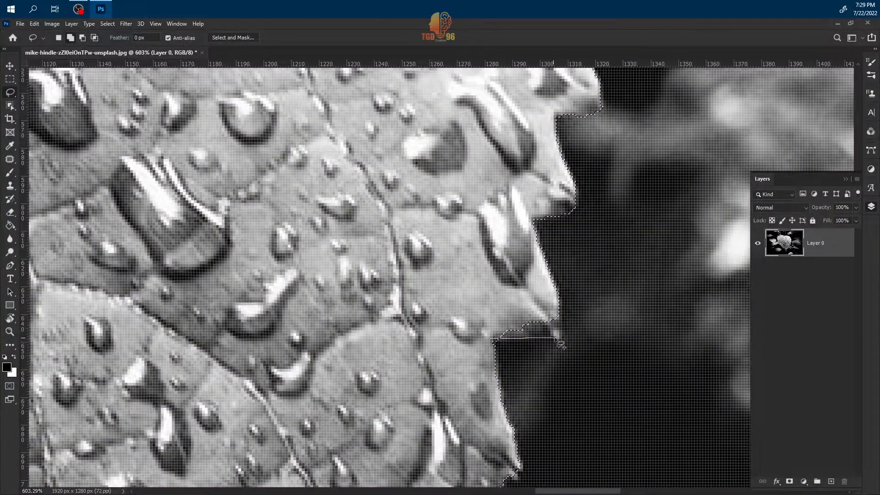
scroll(467, 308, down, 9)
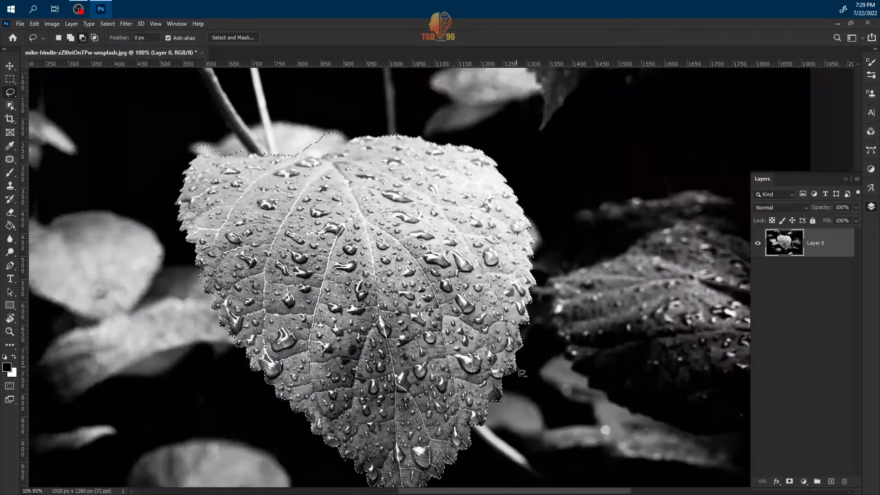
Step: Add the missed dark tooth on the right edge above the stem to the selection
scroll(515, 371, up, 7)
drag(513, 375, 514, 380)
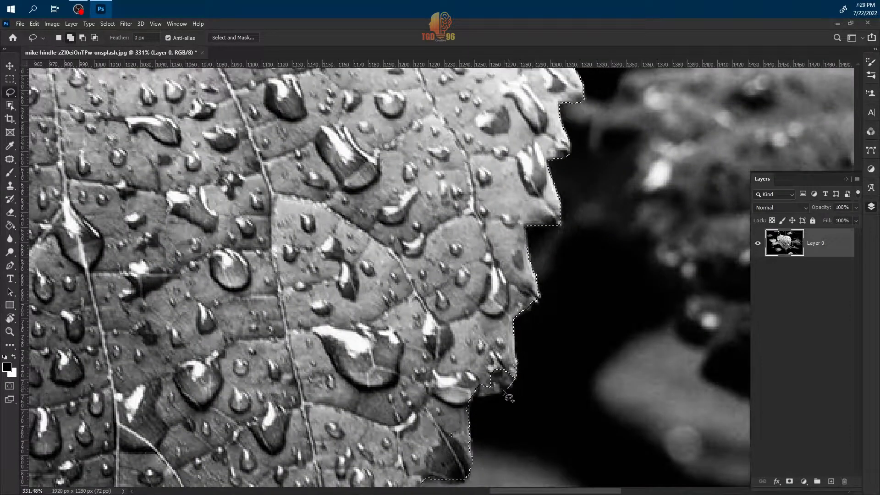
scroll(454, 366, down, 6)
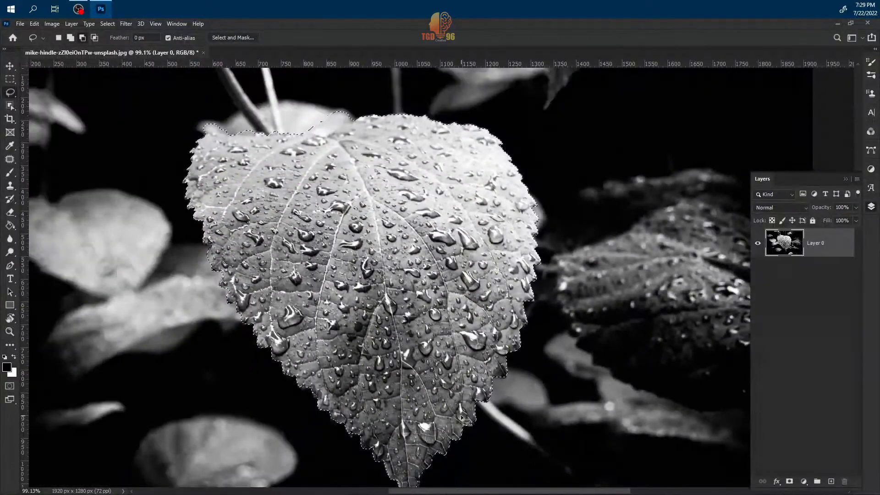
Step: Subtract the blurred background bump above the leaf's upper-left corner from the selection, including the leftover stray fragments
scroll(212, 129, up, 8)
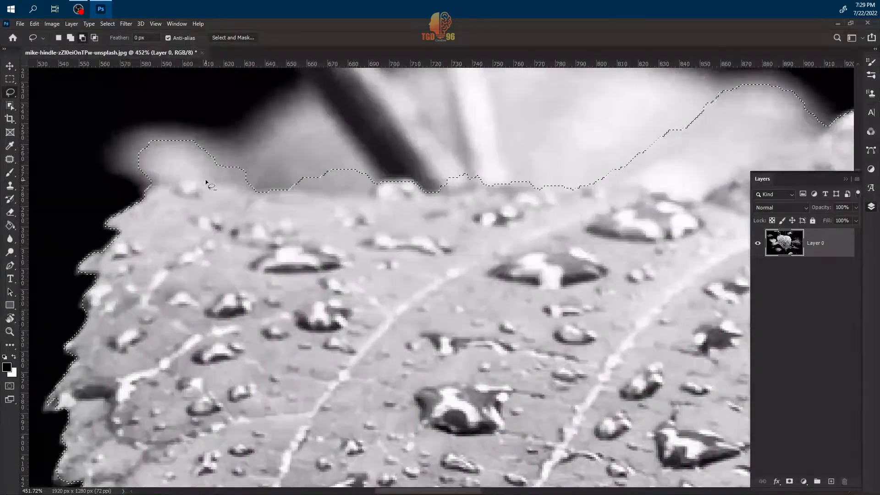
drag(172, 130, 156, 142)
mouse_move(239, 185)
mouse_down()
mouse_move(294, 184)
mouse_move(281, 209)
mouse_move(222, 200)
mouse_up()
mouse_move(130, 181)
mouse_down()
mouse_move(181, 172)
mouse_move(153, 119)
mouse_move(119, 188)
mouse_up()
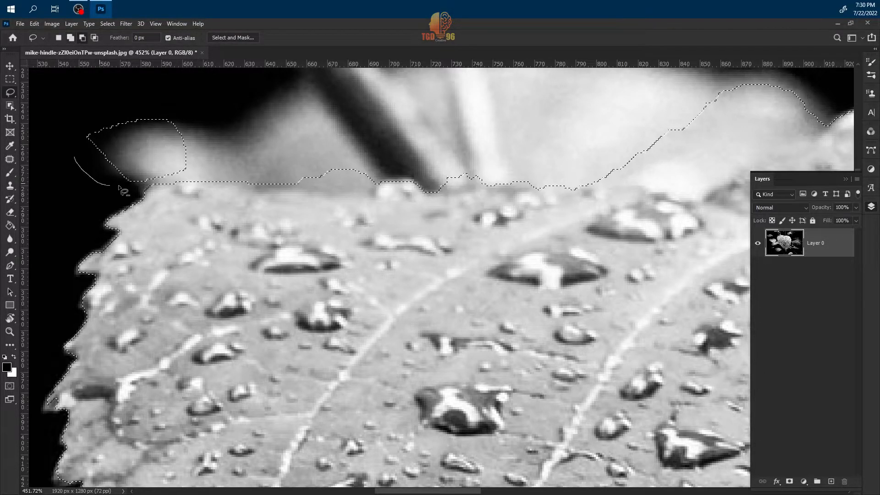
mouse_move(187, 163)
mouse_down()
mouse_move(163, 91)
mouse_move(69, 153)
mouse_up()
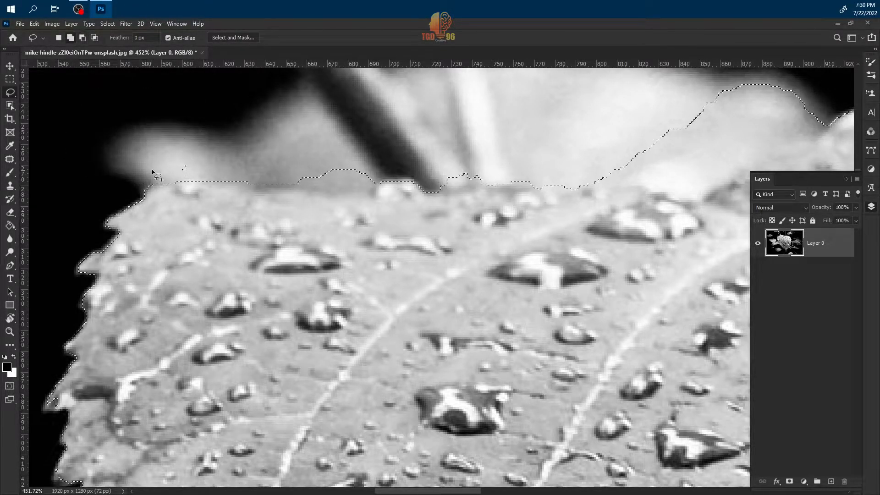
mouse_move(159, 172)
mouse_down()
mouse_move(189, 176)
mouse_move(178, 147)
mouse_up()
Step: Trim the grey background strip beside the dark stem from the selection along the leaf's top edge
drag(287, 180, 300, 183)
drag(339, 146, 275, 184)
scroll(441, 170, down, 5)
Step: Subtract the pale background leaf above the notch in the leaf's top edge from the selection
scroll(382, 184, up, 4)
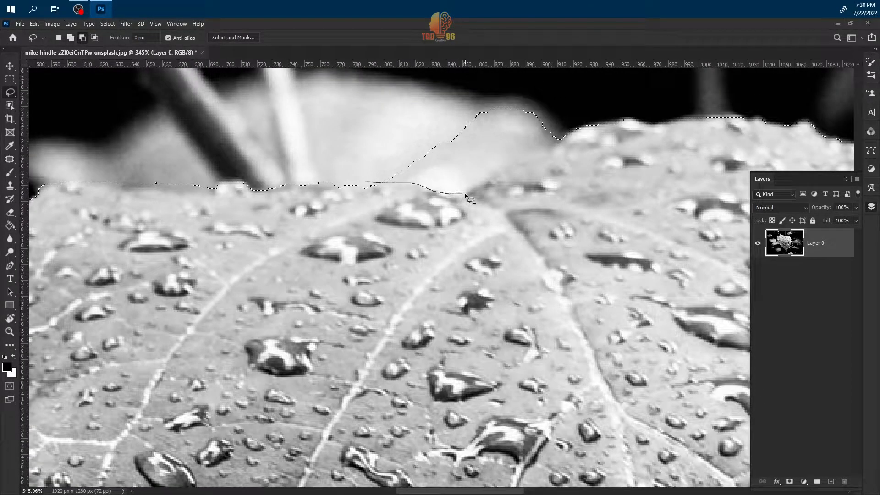
mouse_move(562, 145)
mouse_down()
mouse_move(550, 96)
mouse_move(398, 124)
mouse_up()
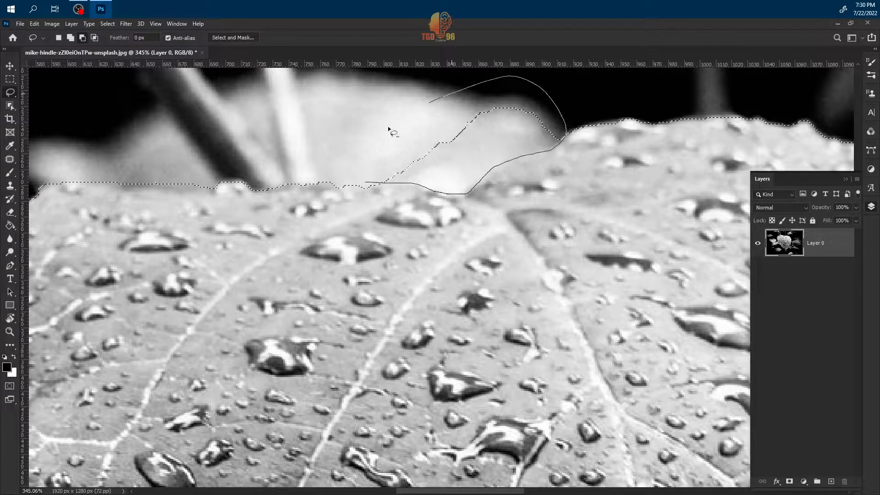
scroll(454, 180, down, 8)
scroll(453, 181, down, 3)
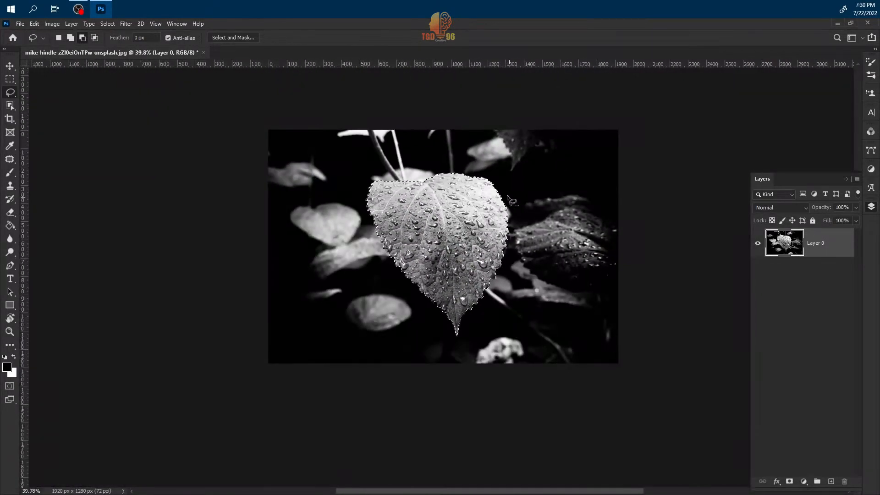
Step: Copy the selected leaf from Layer 0 onto a new layer of its own
click(821, 278)
click(825, 249)
key(ctrl+j)
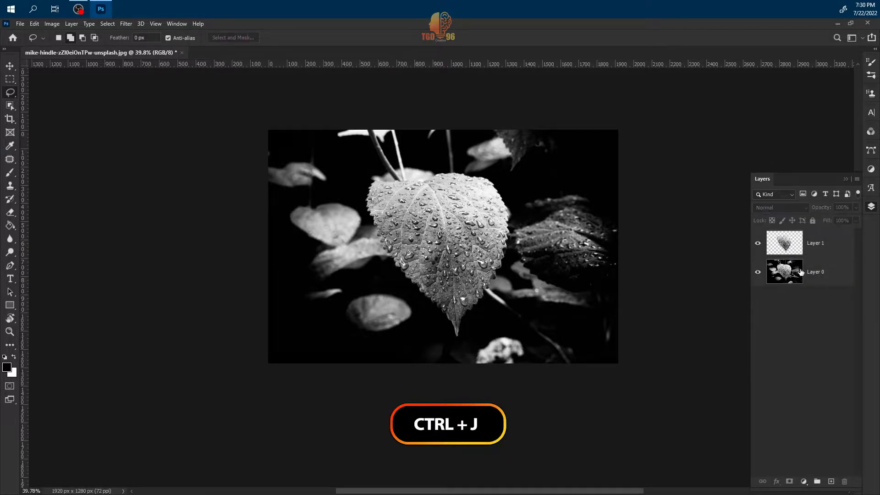
Step: Add a linear Gradient Fill layer above the leaf layer using the yellow-to-green Green_15 preset
click(804, 481)
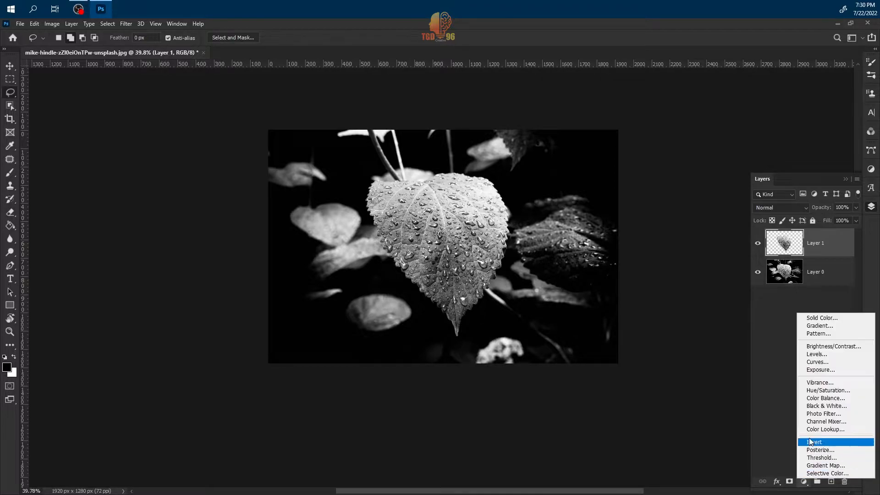
click(821, 326)
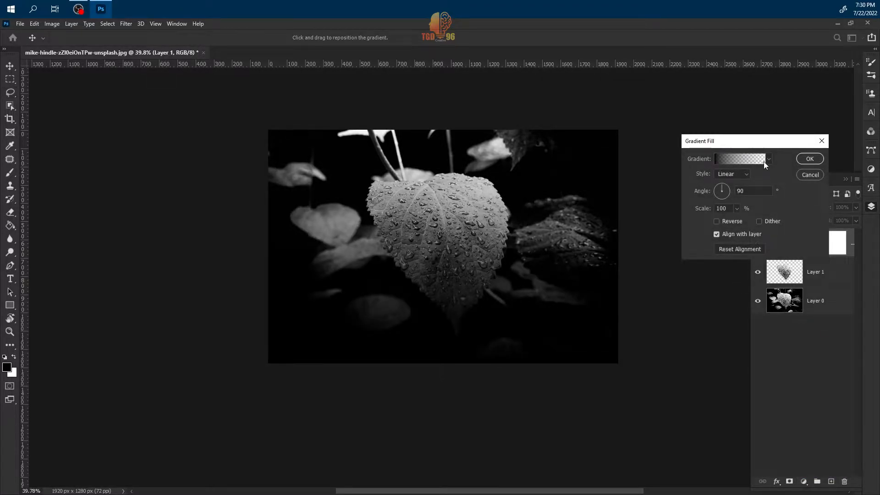
click(752, 159)
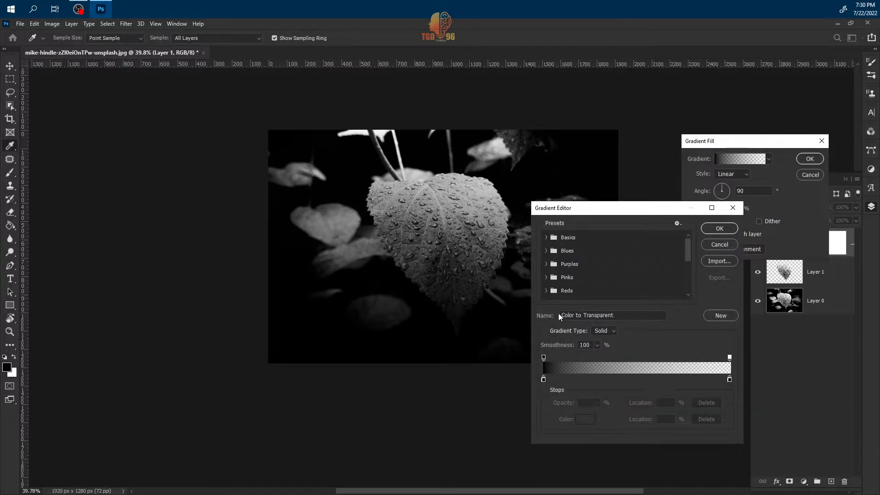
click(547, 277)
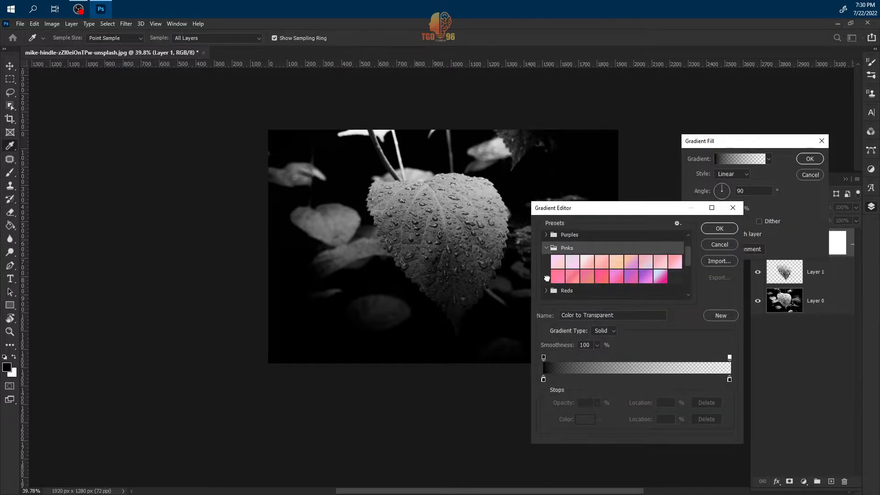
scroll(548, 289, down, 2)
click(547, 278)
click(547, 266)
click(558, 250)
click(574, 250)
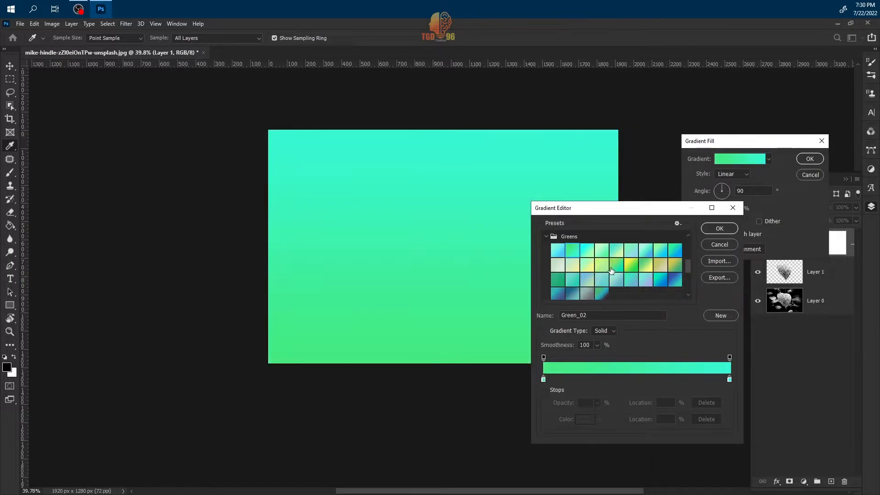
click(625, 268)
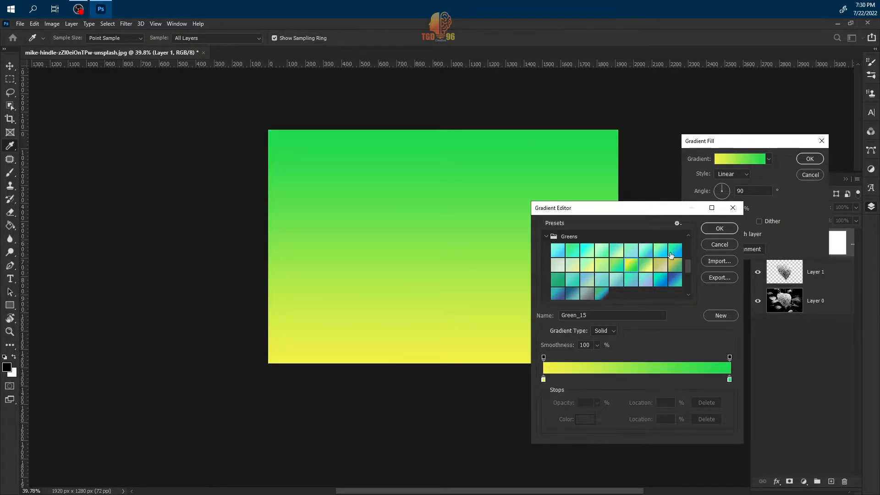
click(720, 229)
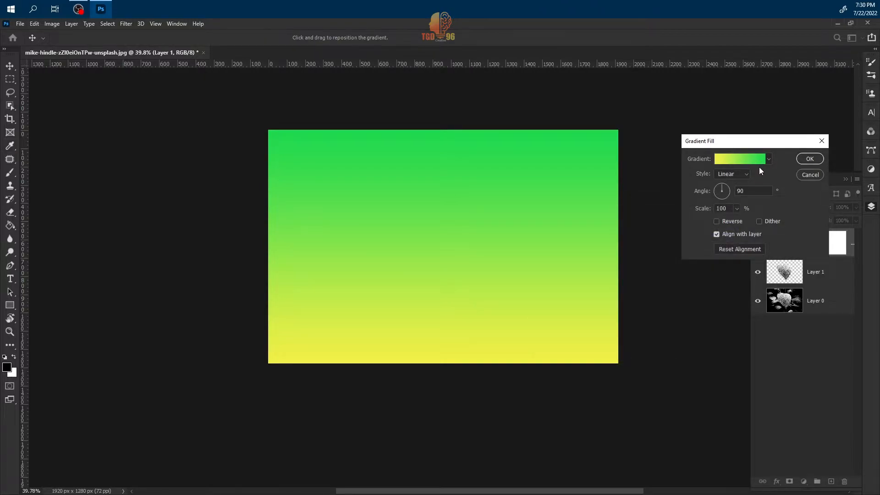
click(810, 159)
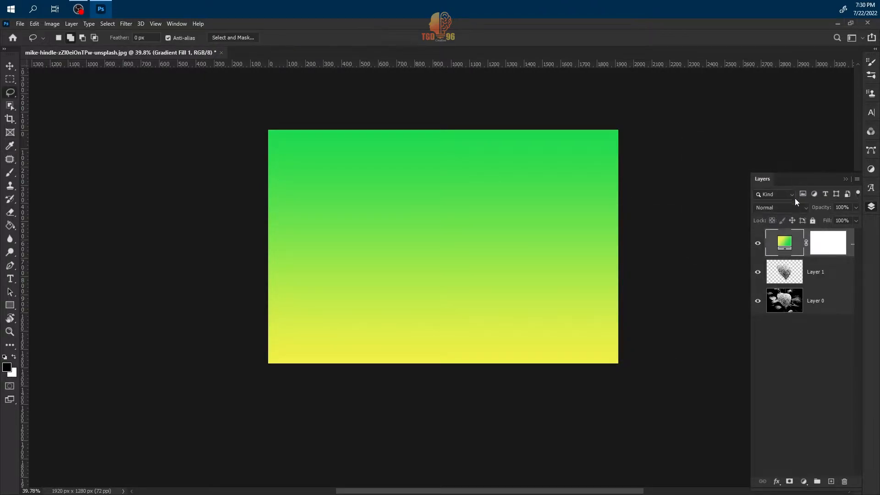
right_click(794, 248)
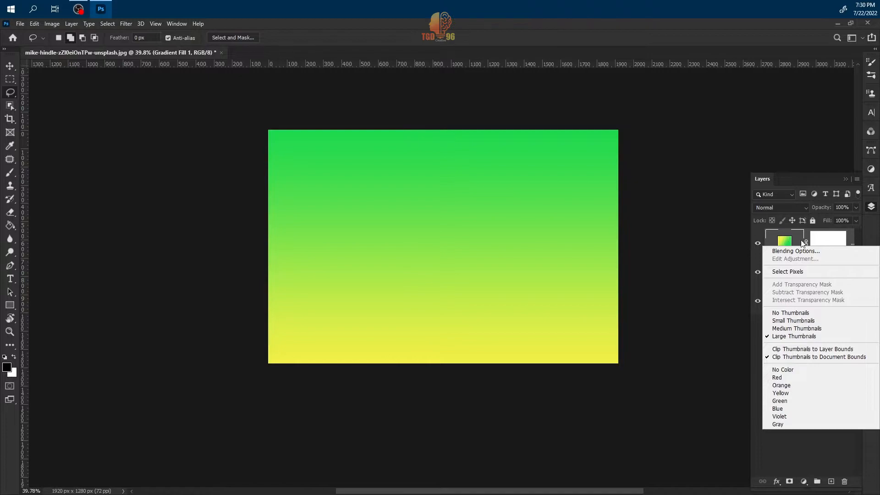
right_click(822, 241)
click(819, 240)
right_click(819, 240)
click(807, 235)
right_click(806, 235)
right_click(771, 237)
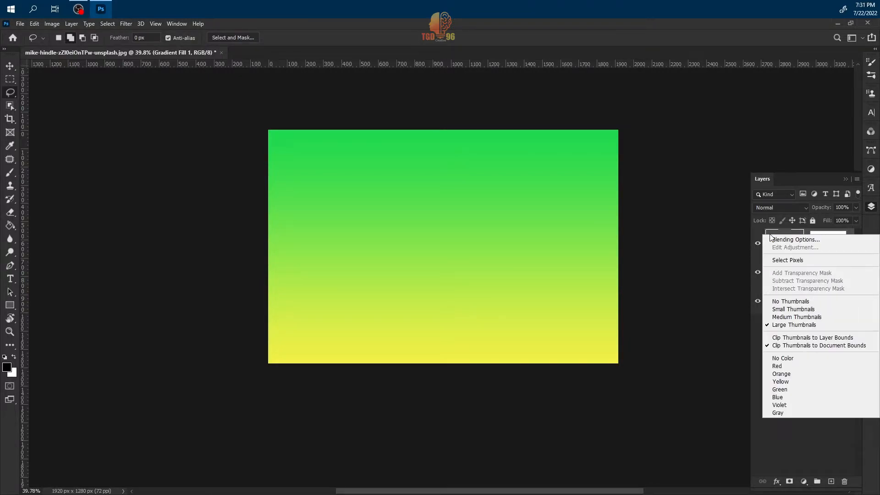
click(801, 185)
Step: Clip the gradient fill layer to the leaf layer with a clipping mask
right_click(849, 248)
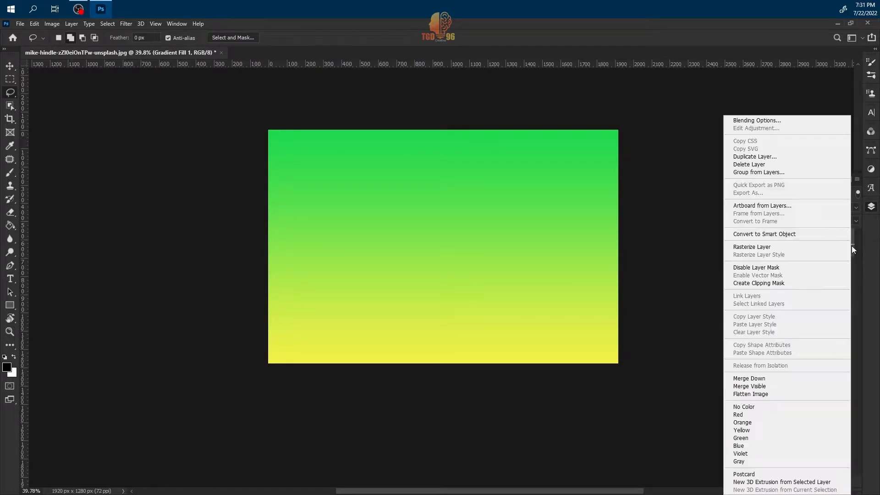
click(754, 283)
click(806, 351)
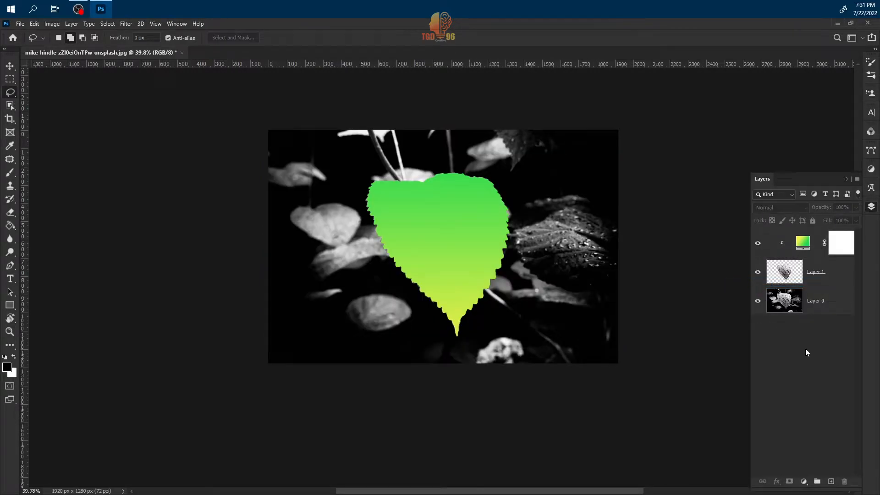
Step: Set the gradient fill layer's blend mode to Color Burn
click(801, 244)
click(791, 210)
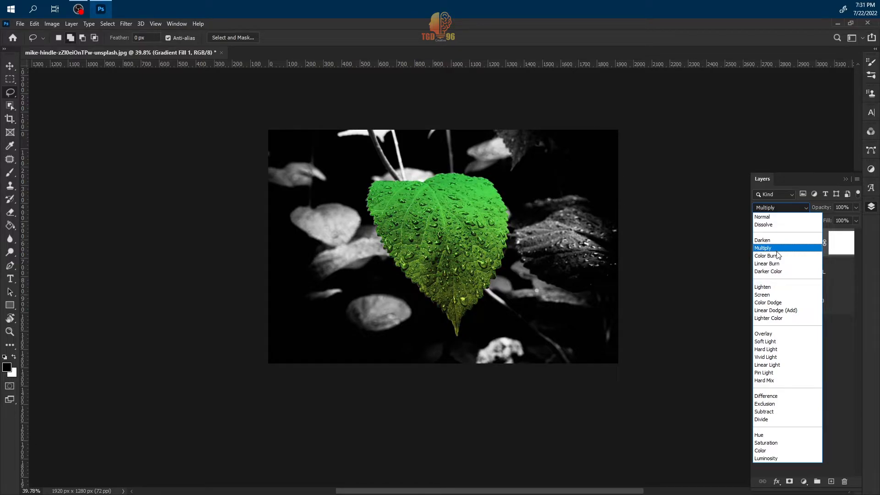
click(777, 257)
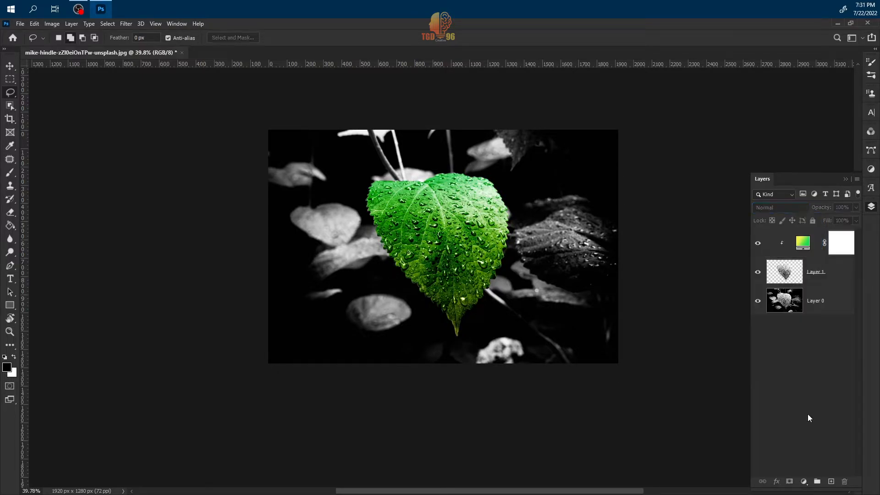
Step: Adjust the gradient fill's Blend If ranges in its blending options, narrowing This Layer from both ends and raising the Underlying Layer's black limit
right_click(805, 247)
click(805, 252)
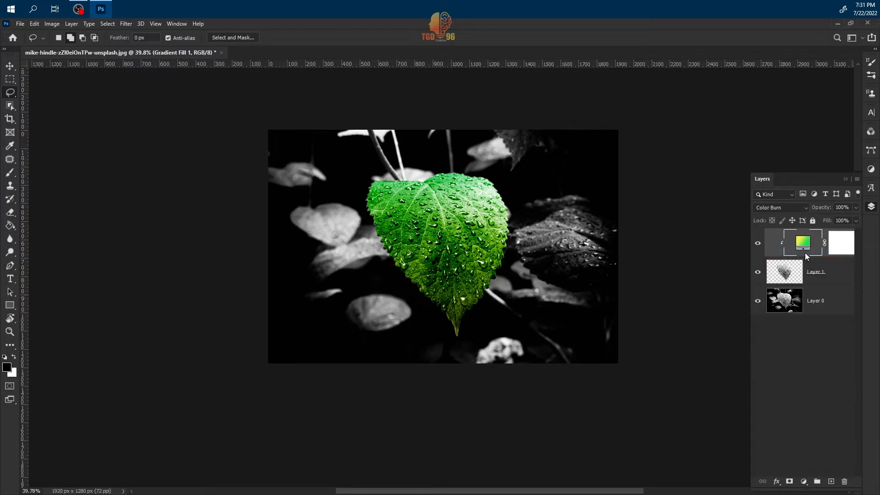
drag(671, 96, 671, 107)
drag(457, 245, 320, 255)
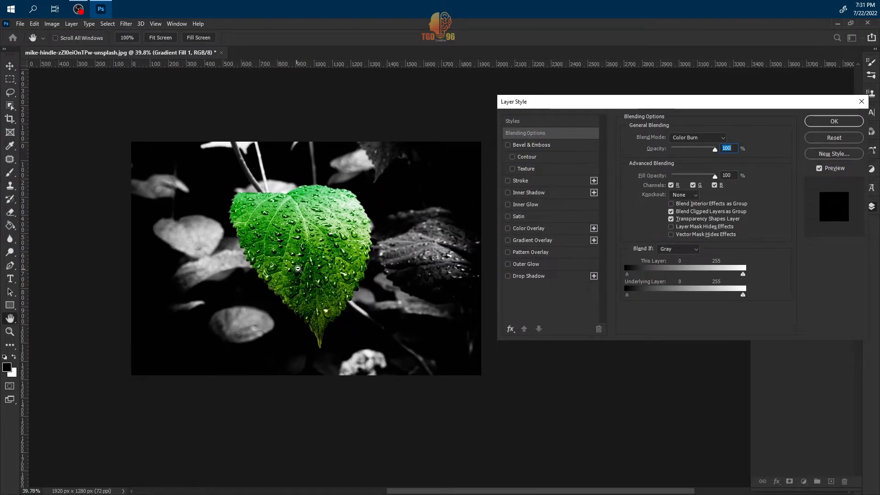
drag(633, 274, 653, 274)
drag(743, 274, 715, 277)
drag(627, 295, 635, 295)
click(827, 121)
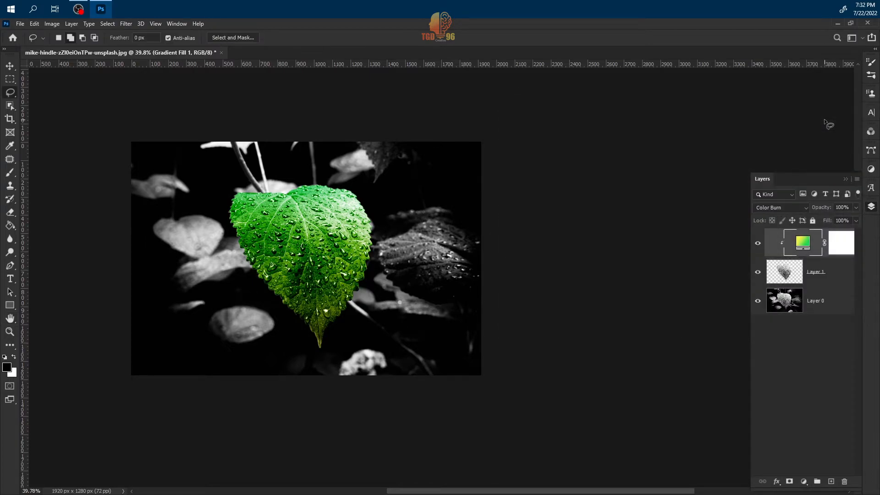
click(814, 342)
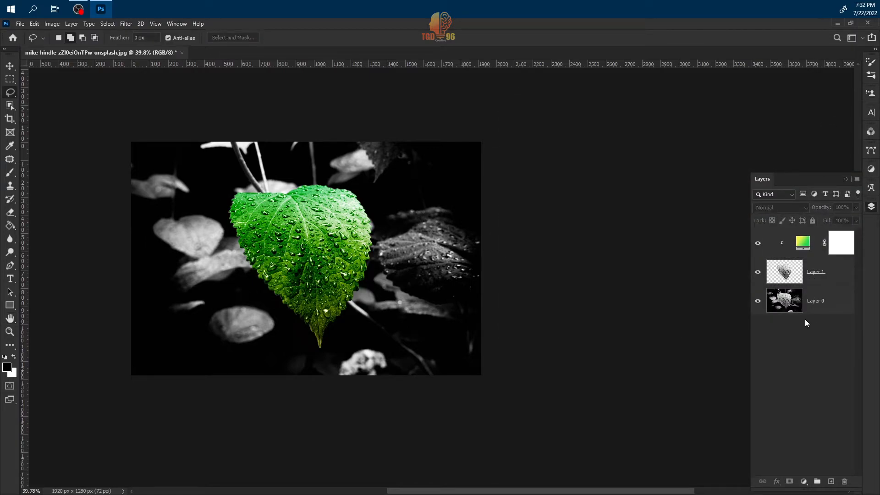
Step: Hide and show the gradient fill layer to compare the leaf with and without the green color
click(757, 243)
click(757, 244)
scroll(153, 370, up, 3)
scroll(315, 280, up, 3)
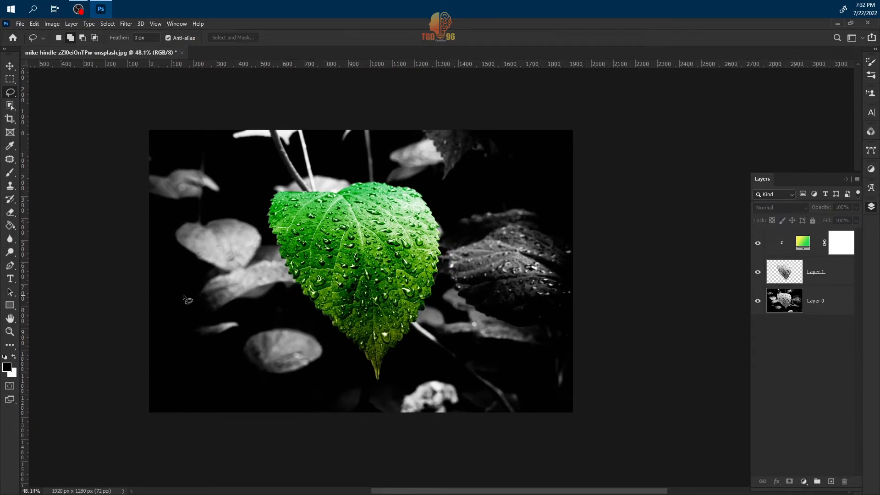
Step: Select Layer 0, hide the layer list and examine the colored leaf against the black-and-white background
click(803, 314)
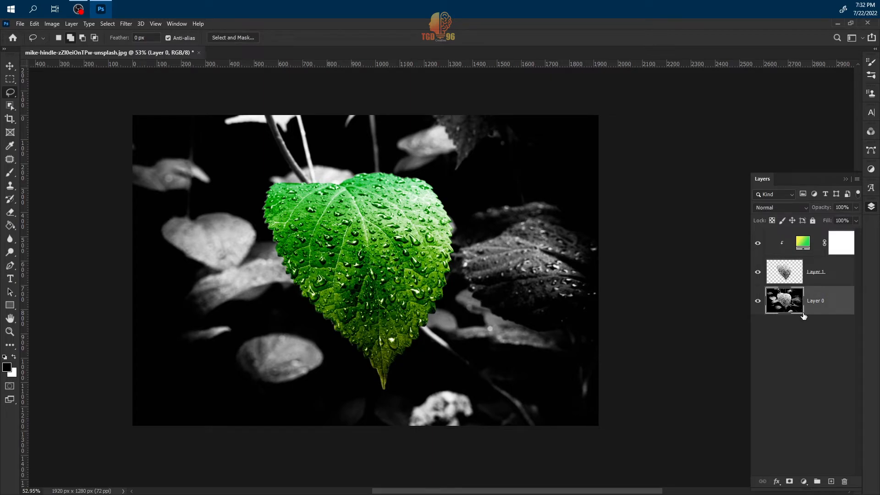
click(845, 180)
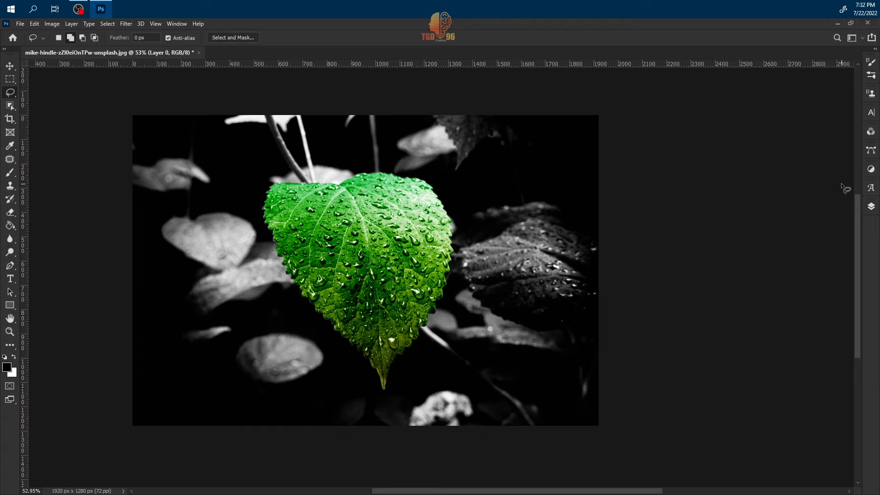
scroll(116, 267, up, 2)
scroll(259, 287, up, 1)
scroll(260, 286, down, 2)
scroll(260, 287, down, 1)
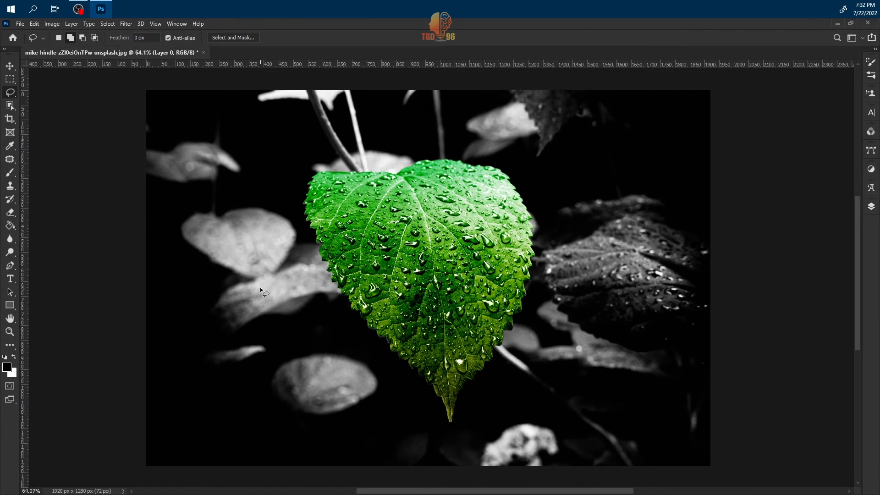